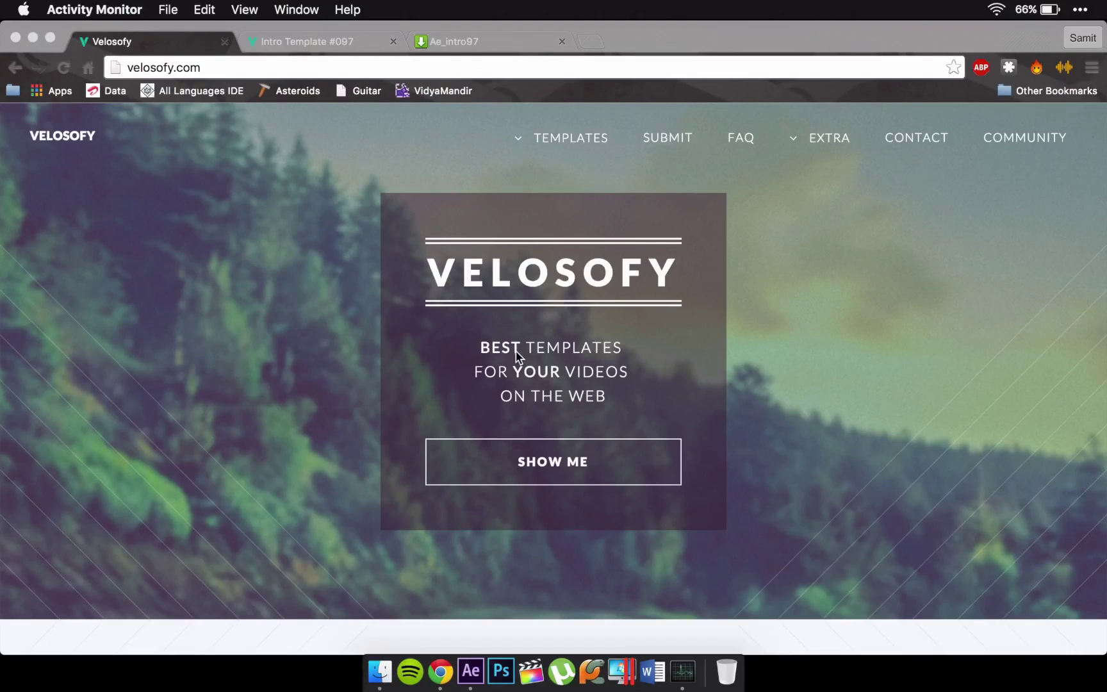
Step: Open Velosofy's Intro Template #097 page from the template listings
{"action": "left_click", "coordinate": [525, 469]}
{"action": "left_click", "coordinate": [526, 468]}
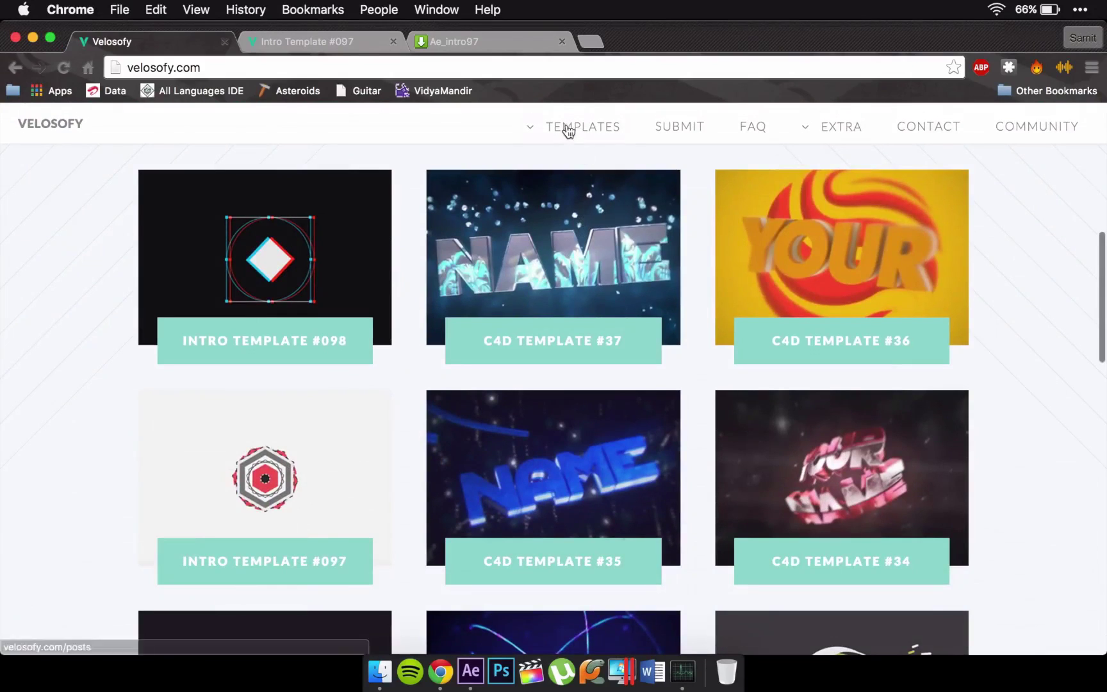
{"action": "mouse_move", "coordinate": [551, 143]}
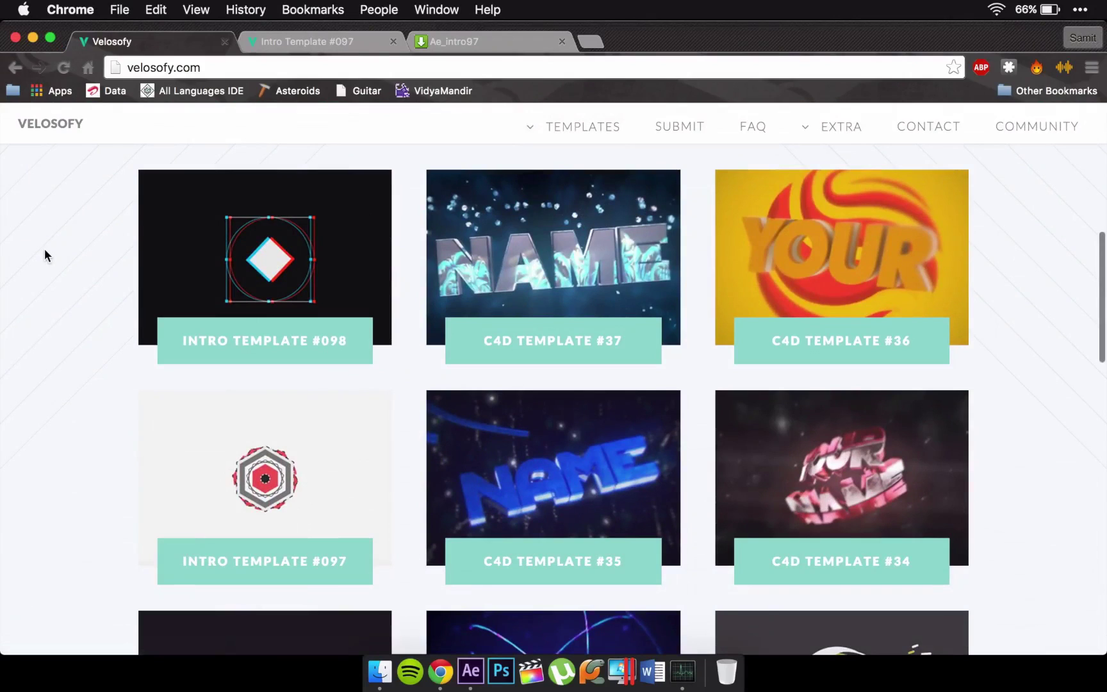
{"action": "scroll", "coordinate": [288, 512], "scroll_direction": "down", "scroll_amount": 3}
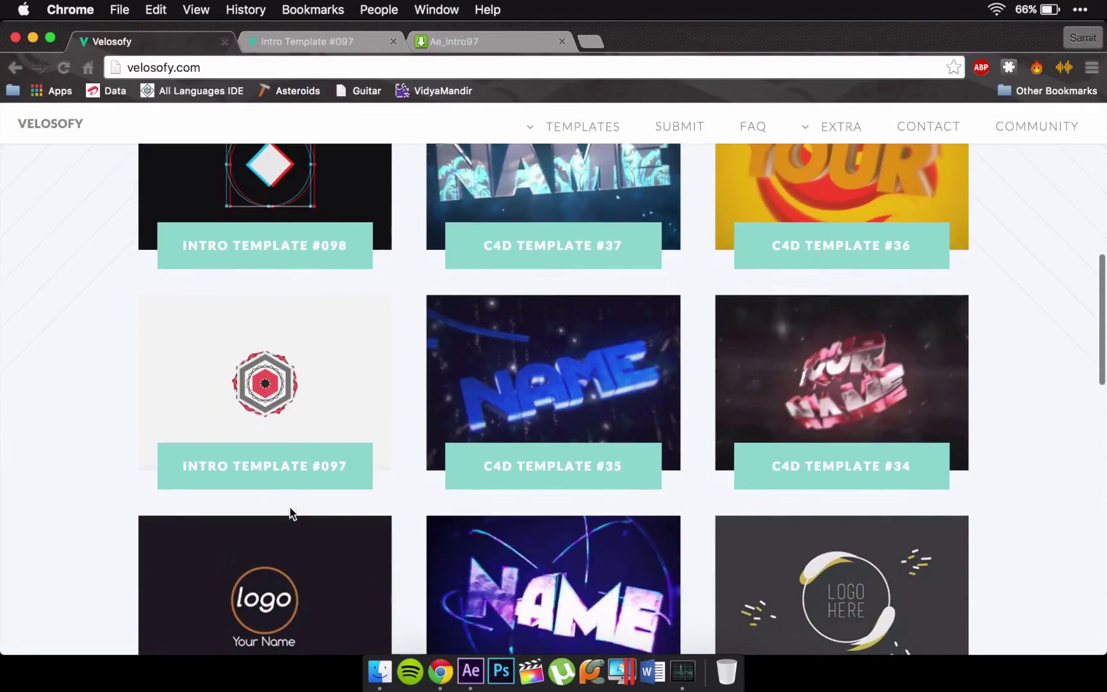
{"action": "left_click", "coordinate": [299, 451]}
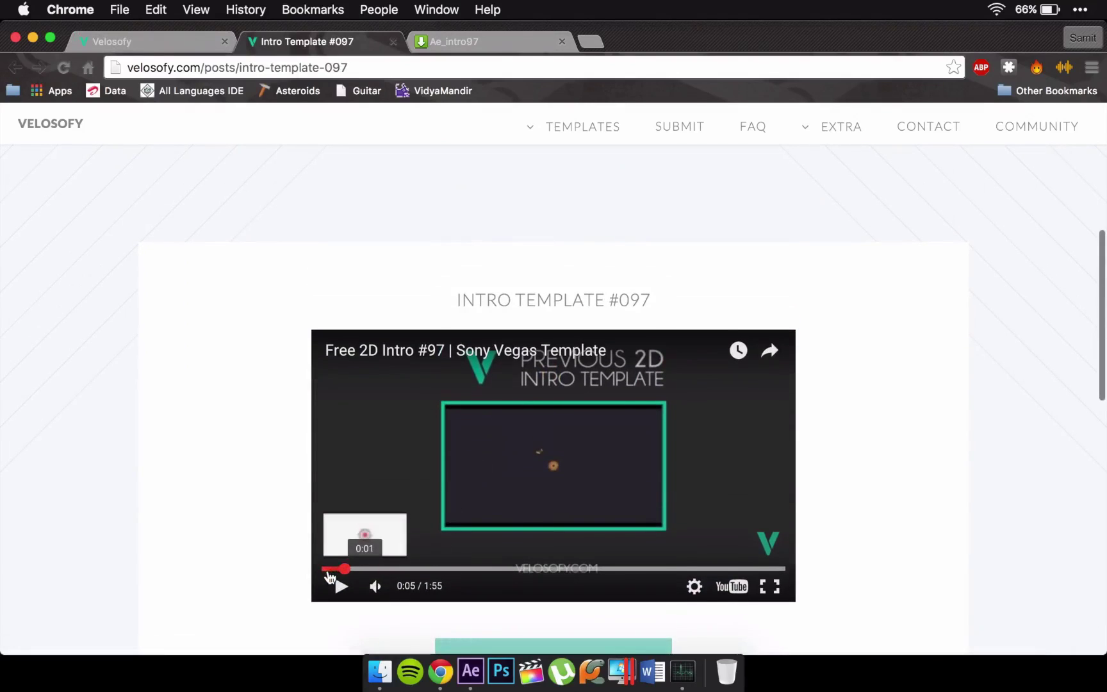
Step: Watch the #097 preview video, then go to the Ae_intro97.zip MediaFire download page
{"action": "left_click", "coordinate": [330, 568]}
{"action": "scroll", "coordinate": [445, 509], "scroll_direction": "down", "scroll_amount": 1}
{"action": "left_click", "coordinate": [446, 460]}
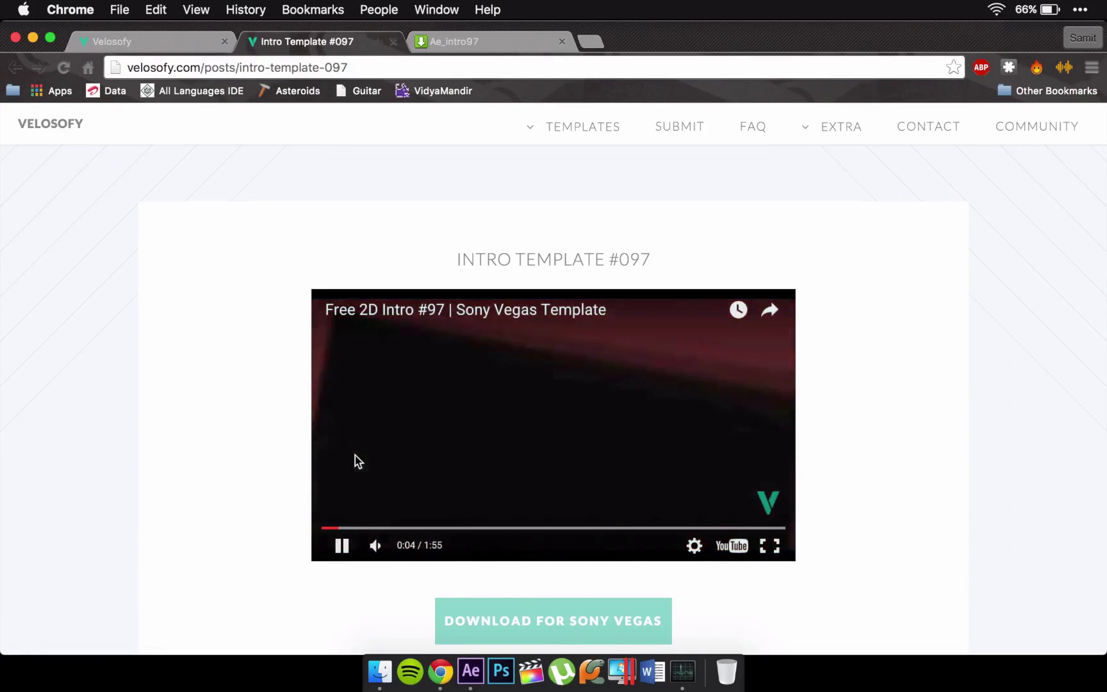
{"action": "left_click", "coordinate": [355, 450]}
{"action": "scroll", "coordinate": [358, 458], "scroll_direction": "down", "scroll_amount": 5}
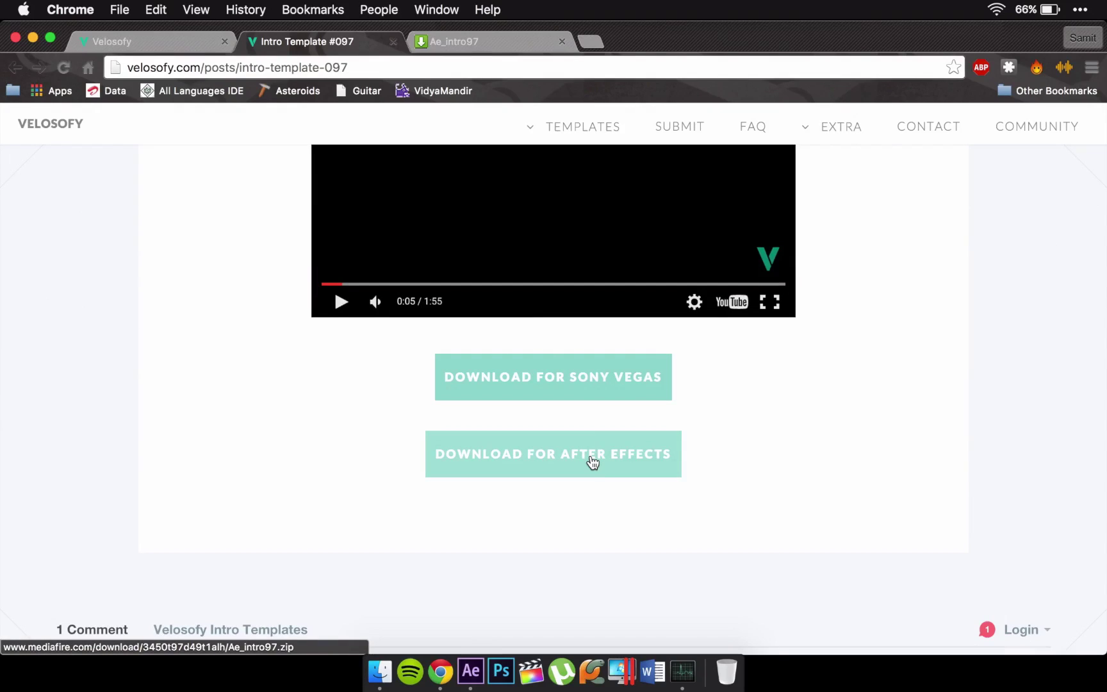
{"action": "left_click", "coordinate": [487, 41]}
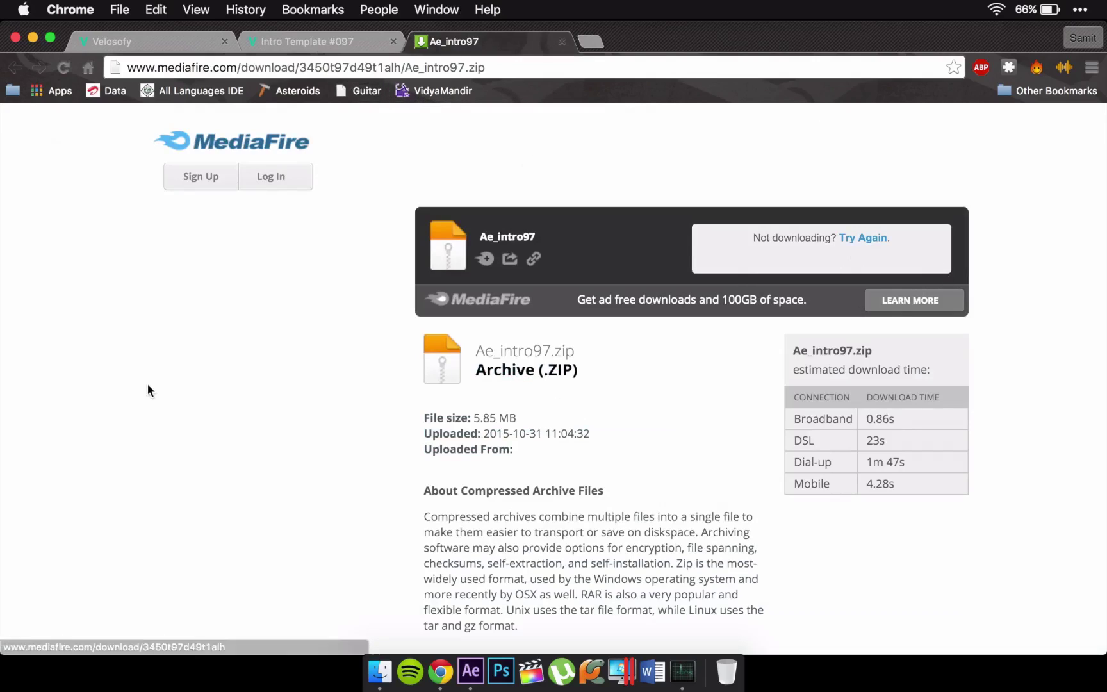
Step: Extract Ae_intro97.zip in Downloads and open the resulting AmazingIntro 2 folder
{"action": "left_click", "coordinate": [380, 671]}
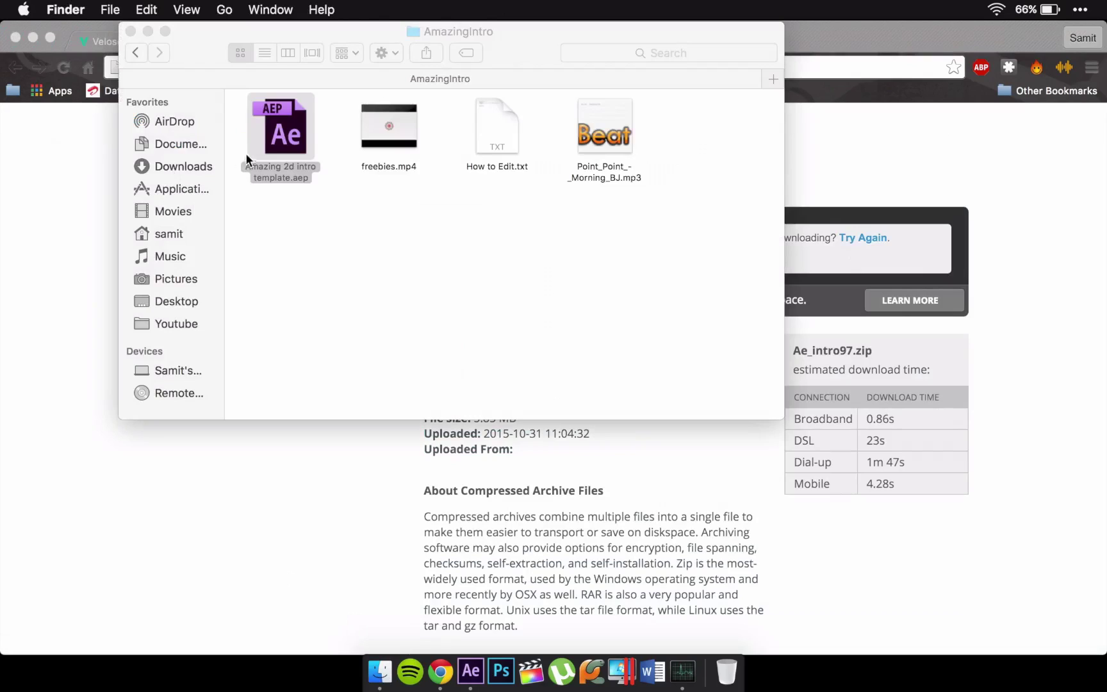
{"action": "left_click", "coordinate": [136, 54]}
{"action": "left_click", "coordinate": [268, 153]}
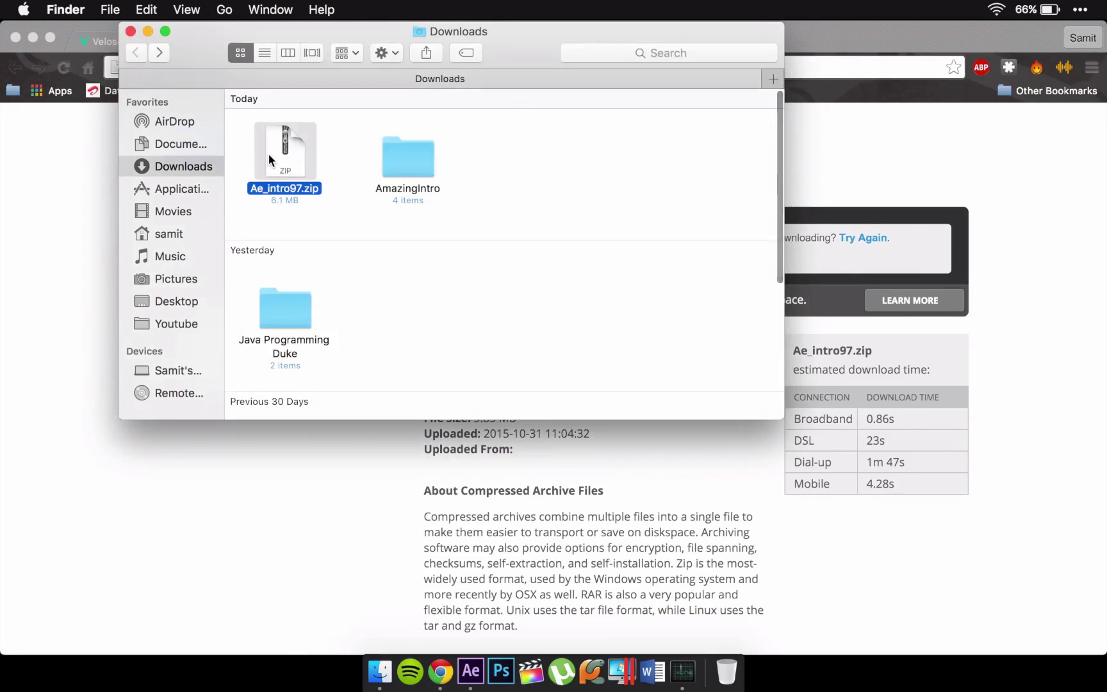
{"action": "double_click", "coordinate": [268, 154]}
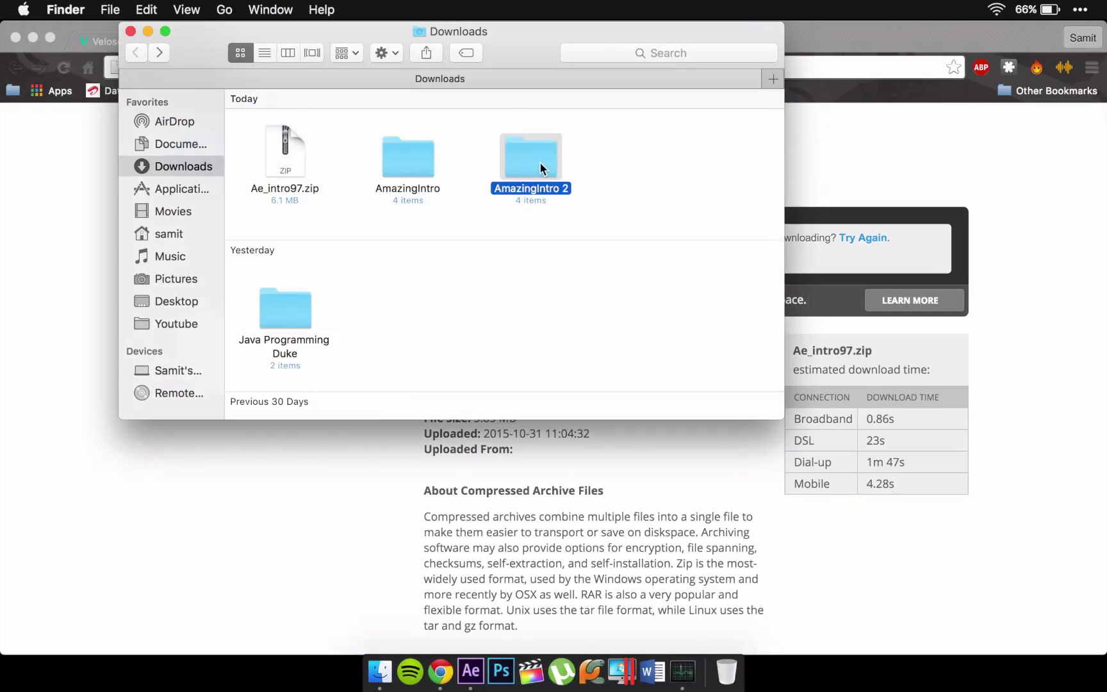
{"action": "double_click", "coordinate": [540, 168]}
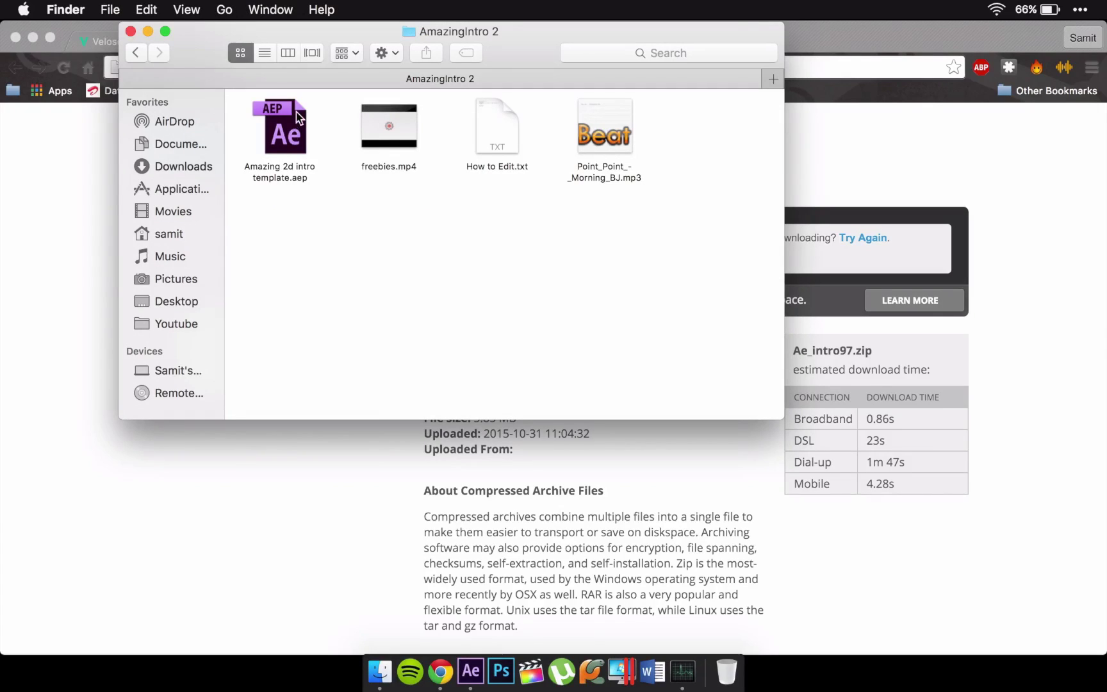
Step: Open the template .aep in After Effects, converting it and dismissing the missing-dependencies warning
{"action": "double_click", "coordinate": [296, 117]}
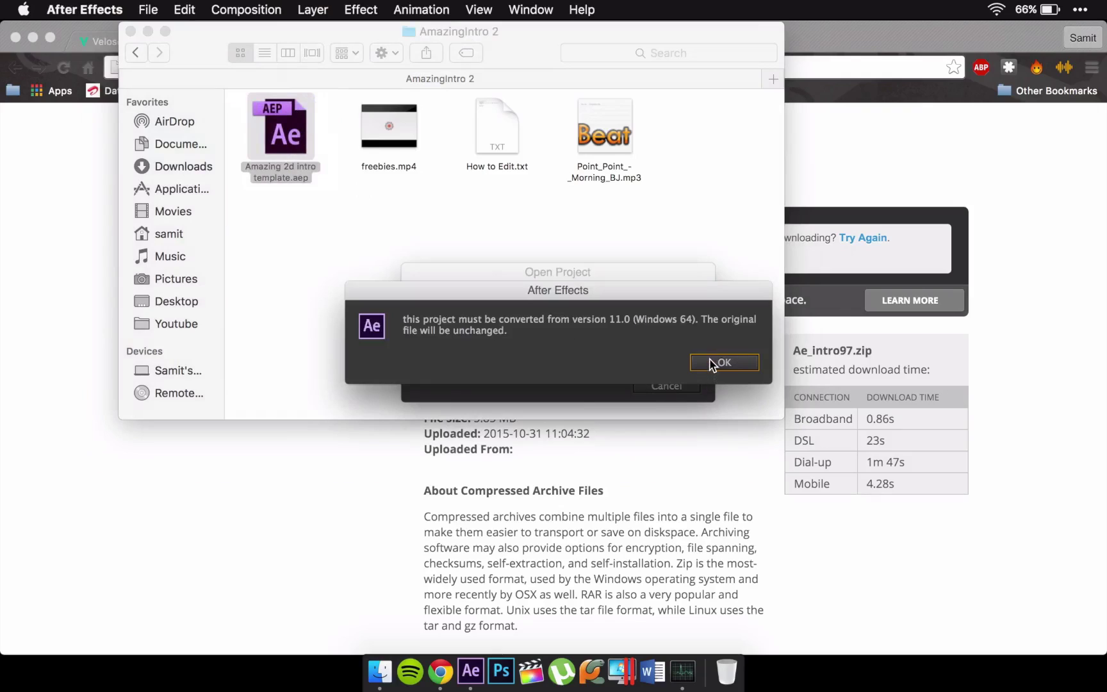
{"action": "left_click", "coordinate": [705, 361]}
{"action": "left_click", "coordinate": [641, 362]}
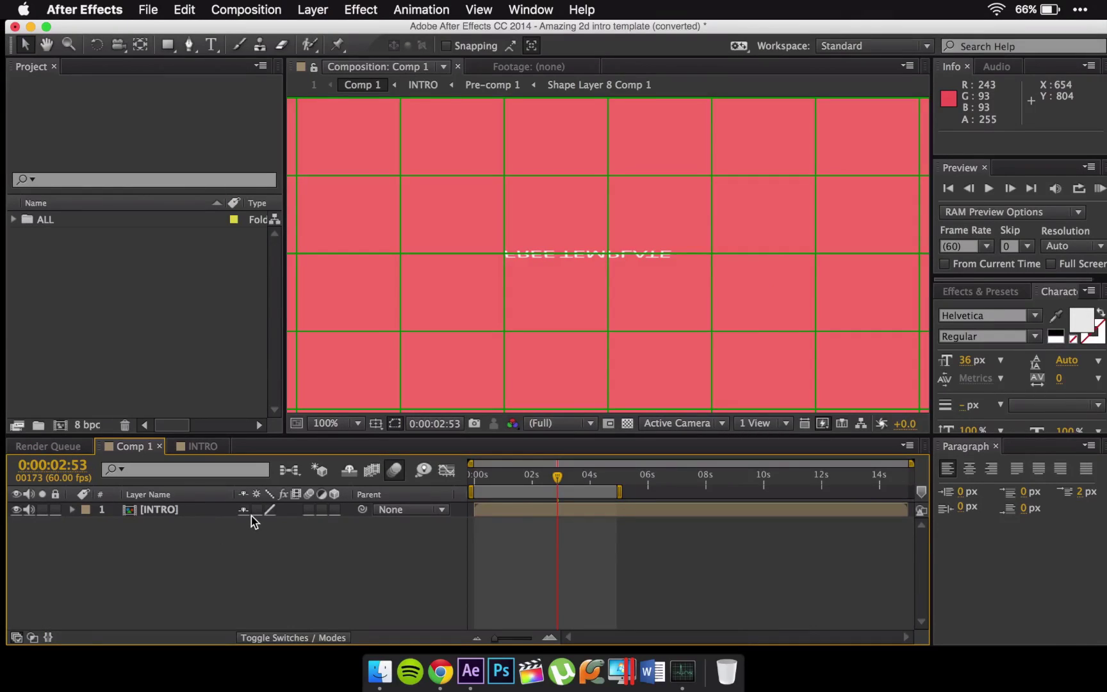
Step: In the INTRO pre-comp, replace the CHANGE TEXT! title with the new title text
{"action": "left_click", "coordinate": [200, 514]}
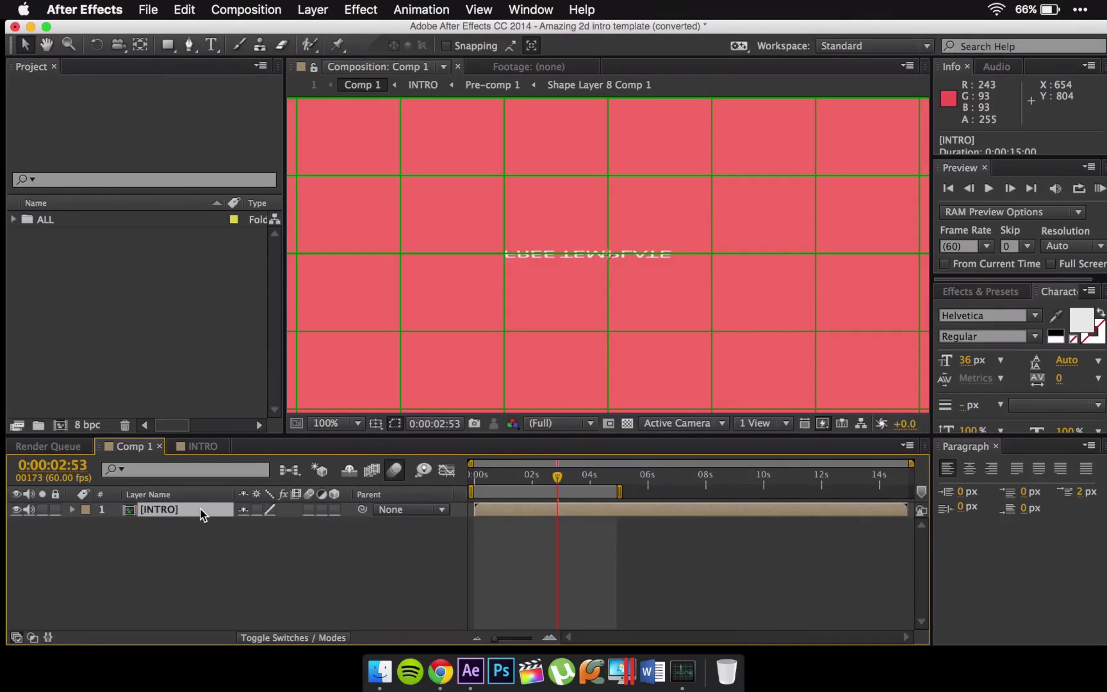
{"action": "double_click", "coordinate": [201, 514]}
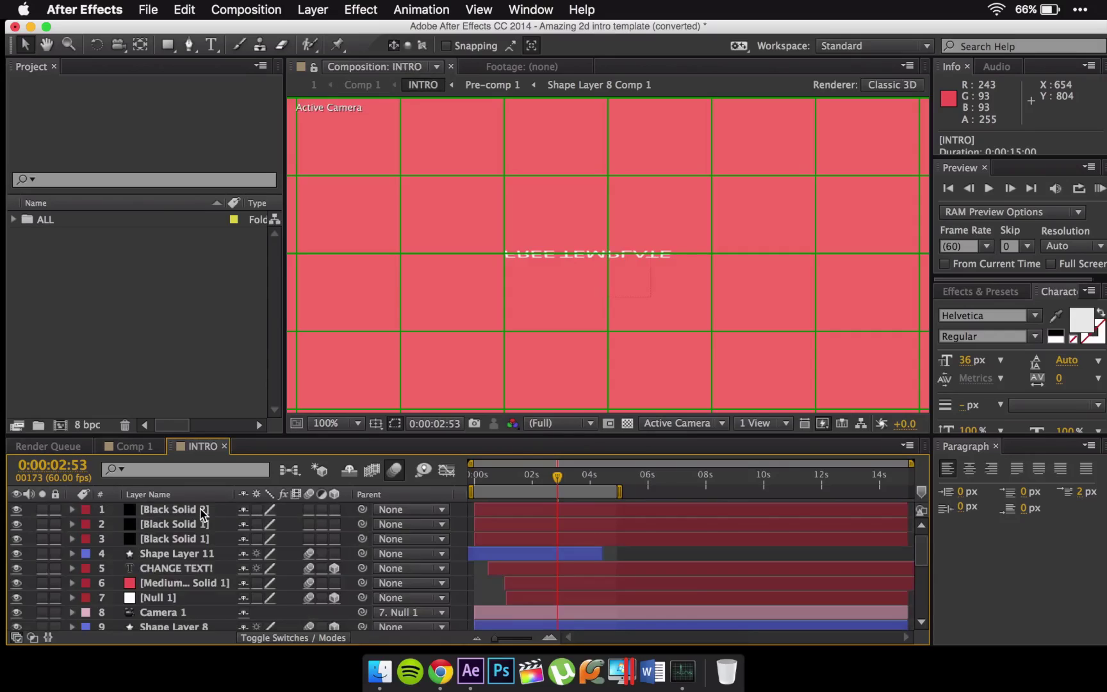
{"action": "scroll", "coordinate": [203, 512], "scroll_direction": "down", "scroll_amount": 8}
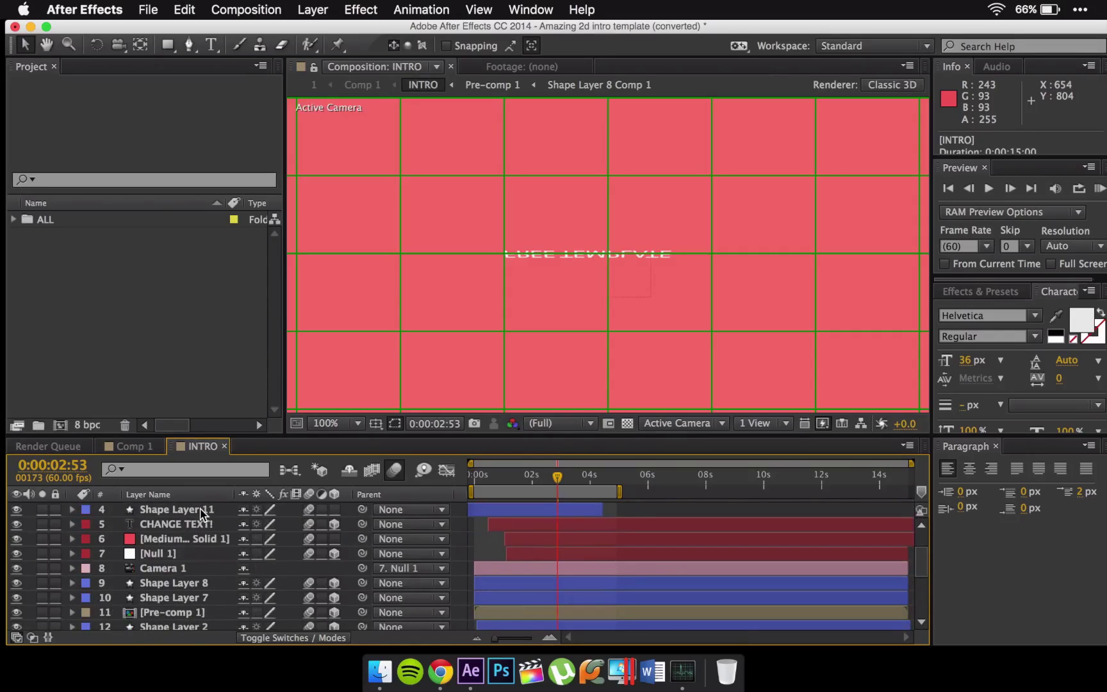
{"action": "scroll", "coordinate": [192, 583], "scroll_direction": "up", "scroll_amount": 10}
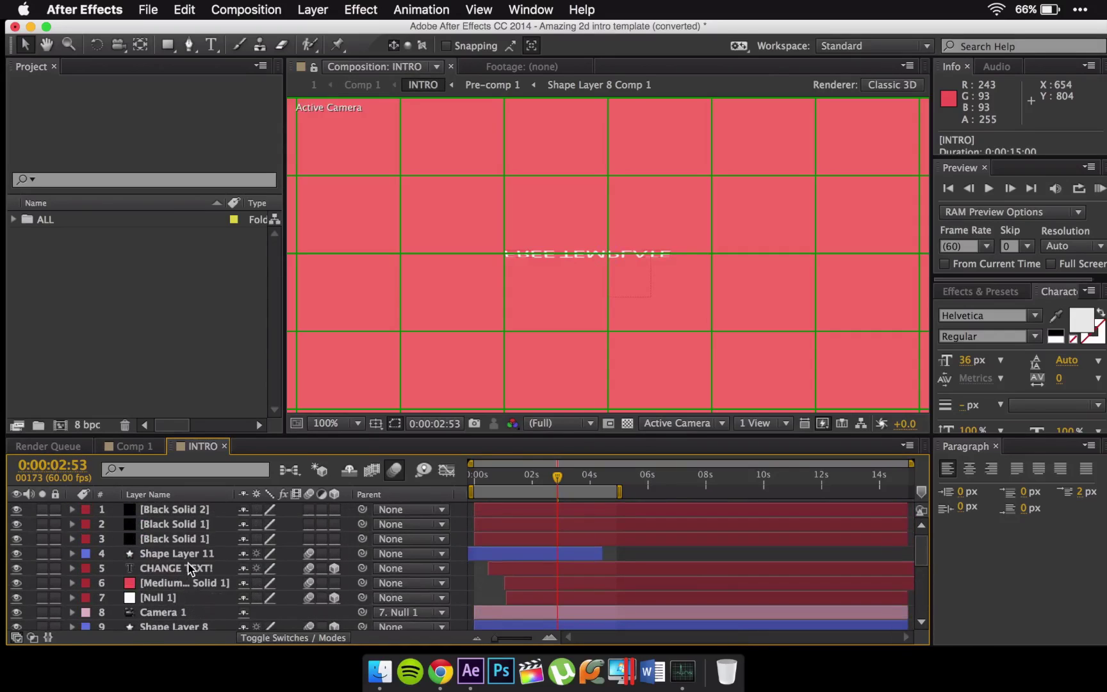
{"action": "double_click", "coordinate": [189, 568]}
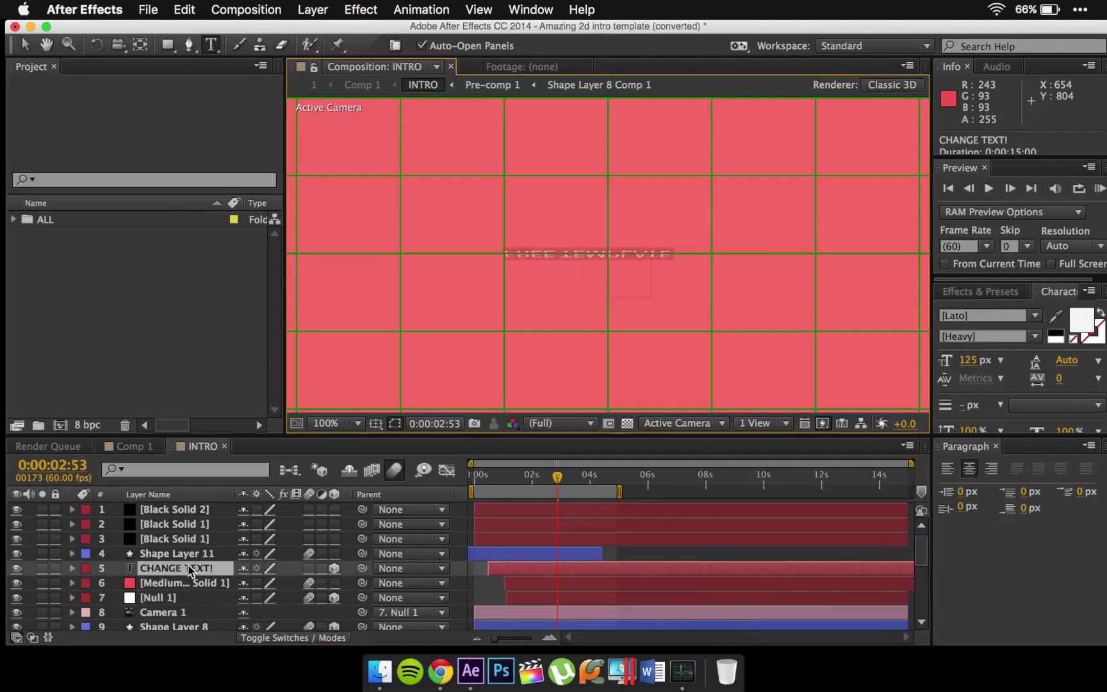
{"action": "type", "text": "C"}
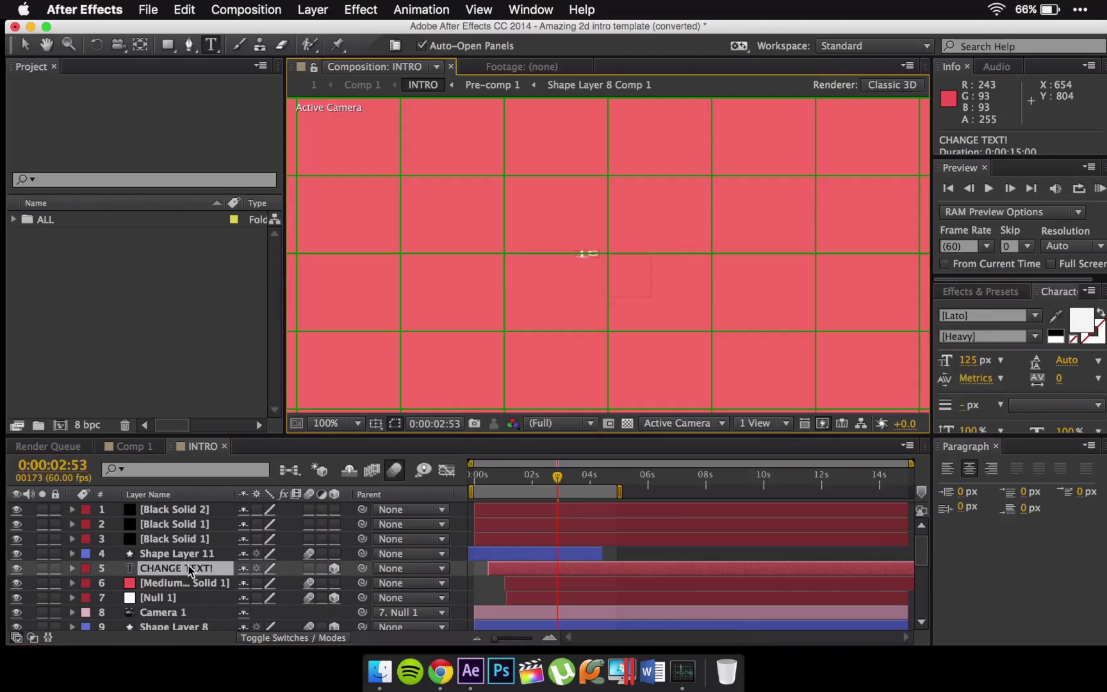
{"action": "type", "text": "reativeIntros"}
Step: Return to Comp 1 and add it to the render queue via a Help search for 'rend'
{"action": "left_click", "coordinate": [132, 446]}
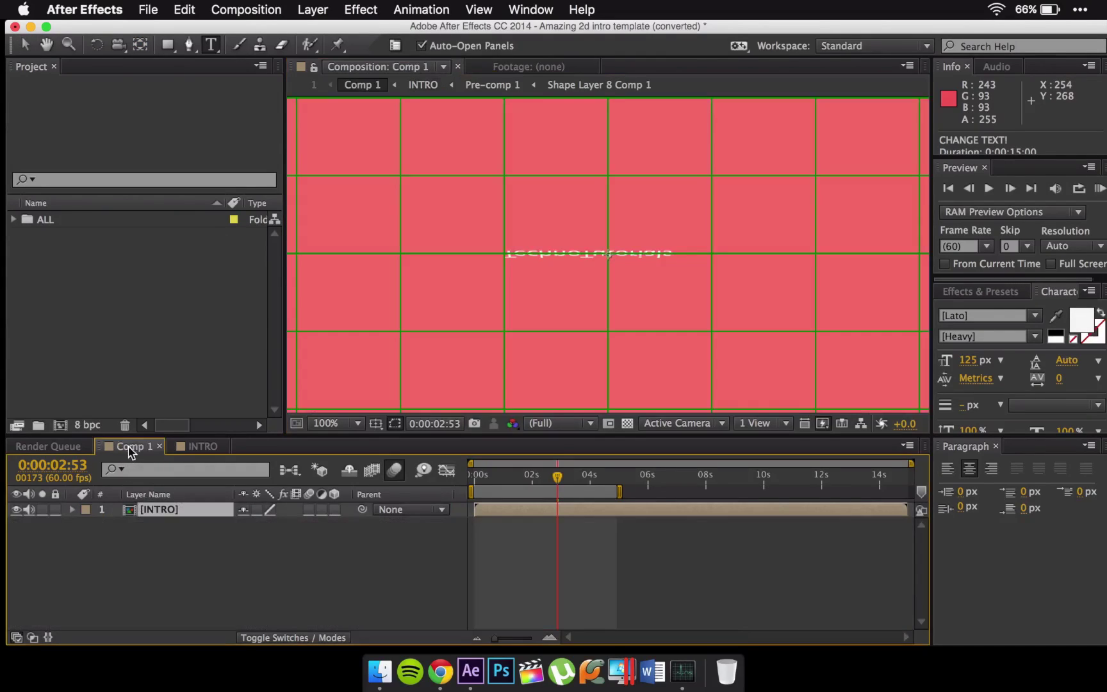
{"action": "left_click", "coordinate": [185, 510]}
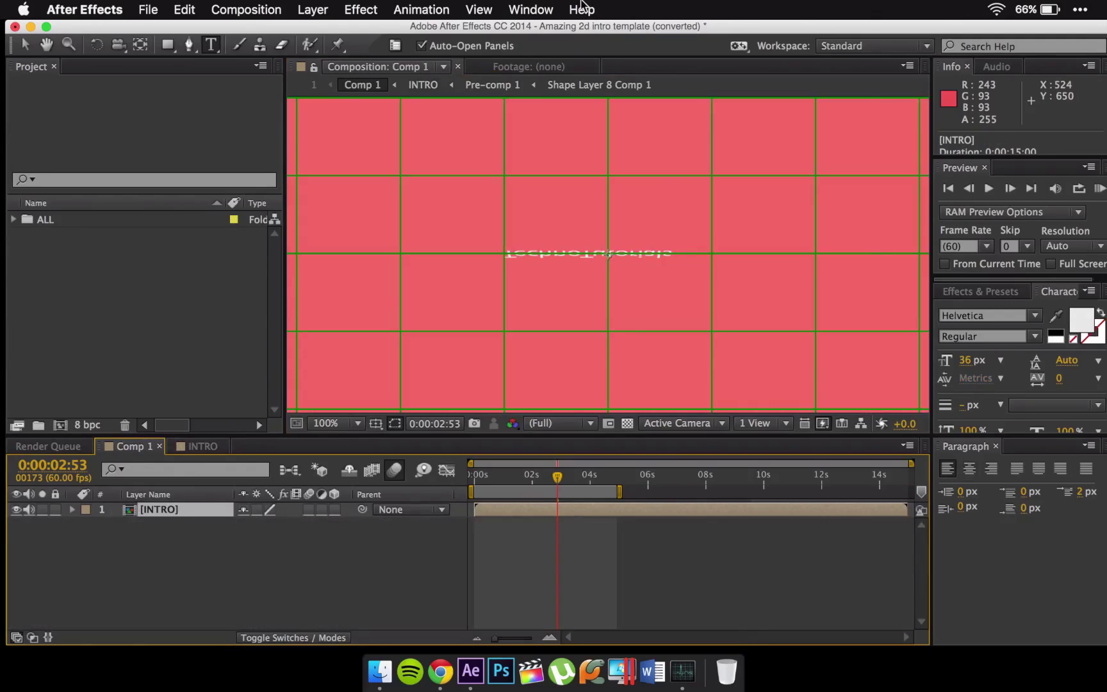
{"action": "left_click", "coordinate": [583, 10]}
{"action": "type", "text": "render"}
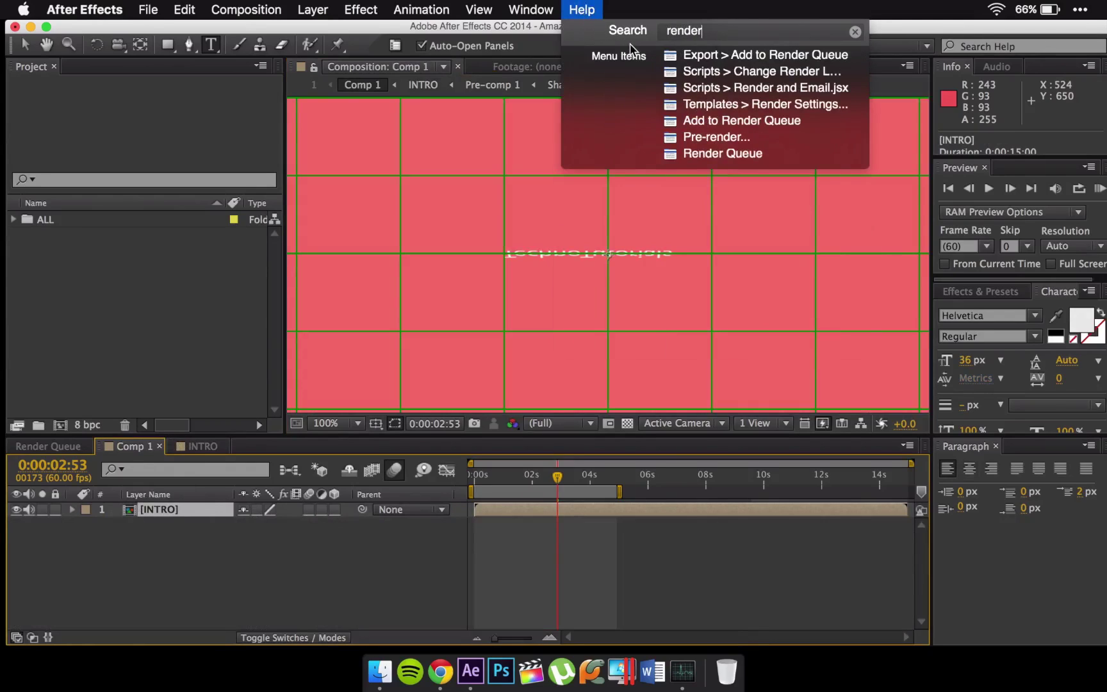
{"action": "mouse_move", "coordinate": [705, 55]}
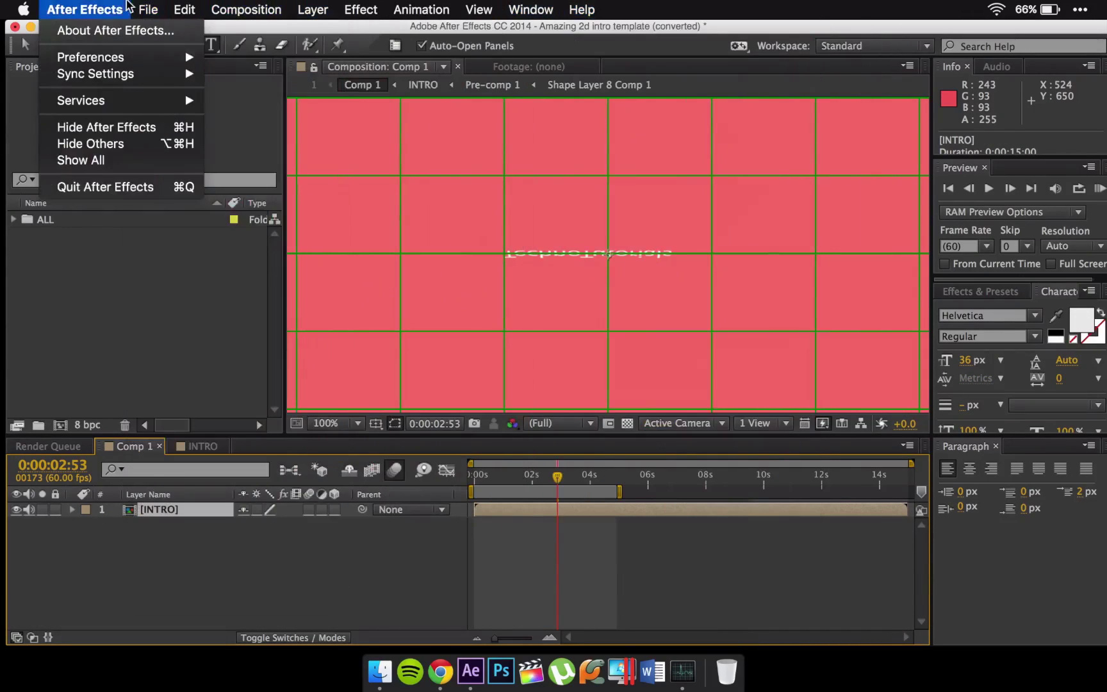
{"action": "mouse_move", "coordinate": [148, 9]}
{"action": "mouse_move", "coordinate": [222, 250]}
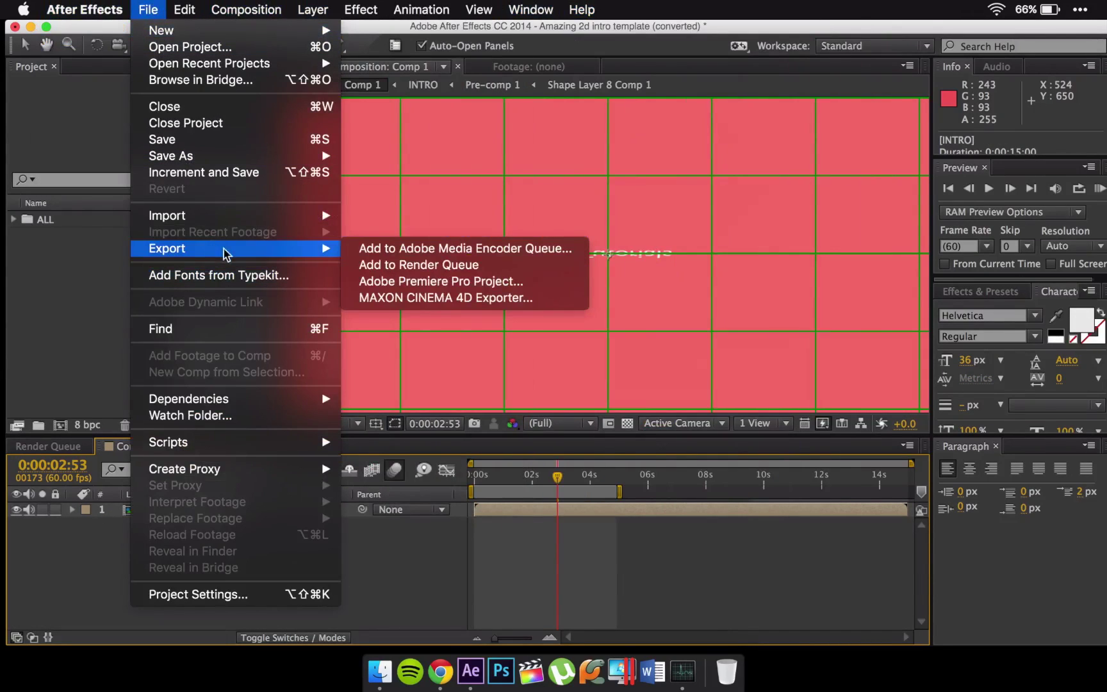
{"action": "left_click", "coordinate": [369, 265]}
Step: Render Comp 1 to Comp 1.mov, pausing and stopping it after about 7 seconds
{"action": "left_click", "coordinate": [891, 491]}
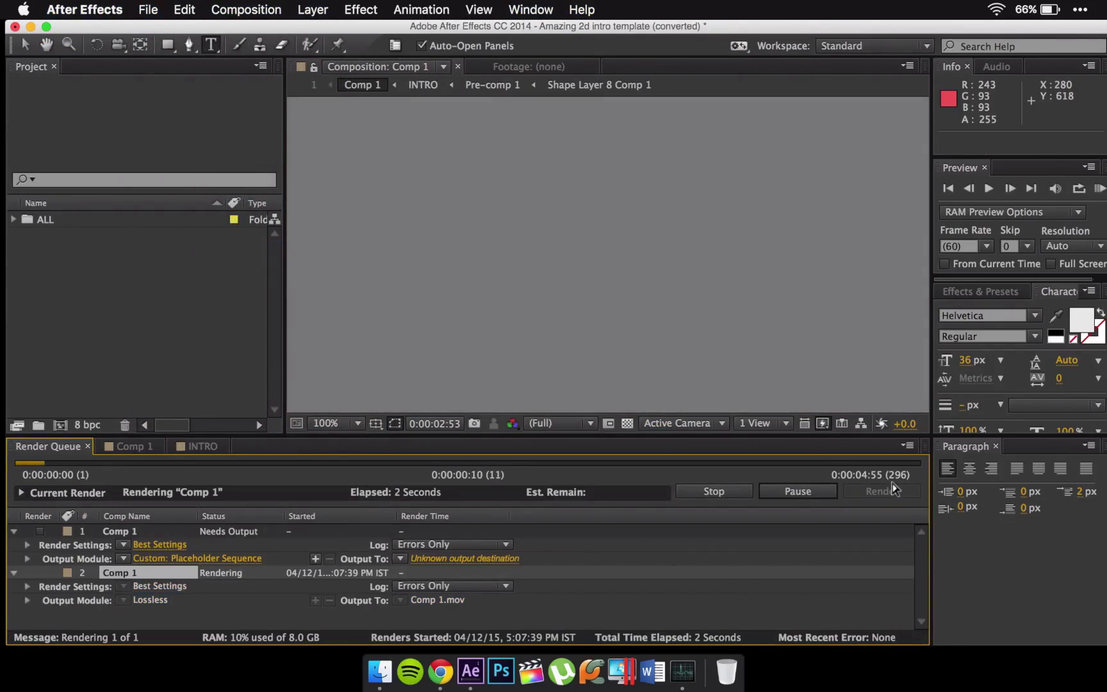
{"action": "left_click", "coordinate": [817, 491]}
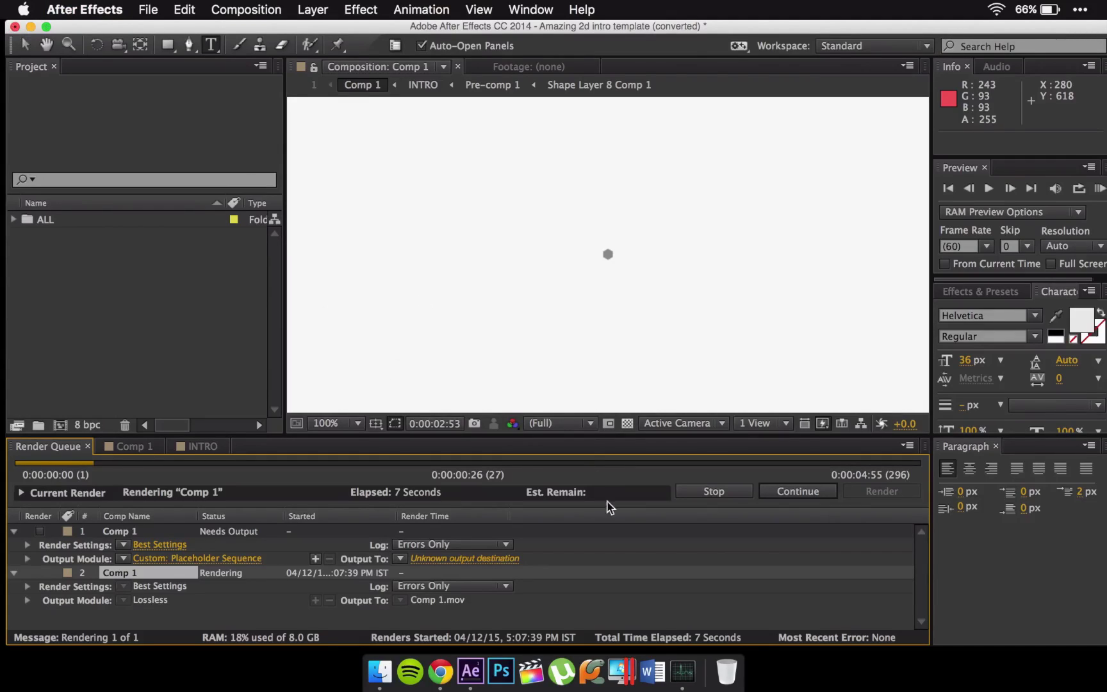
{"action": "left_click", "coordinate": [713, 491]}
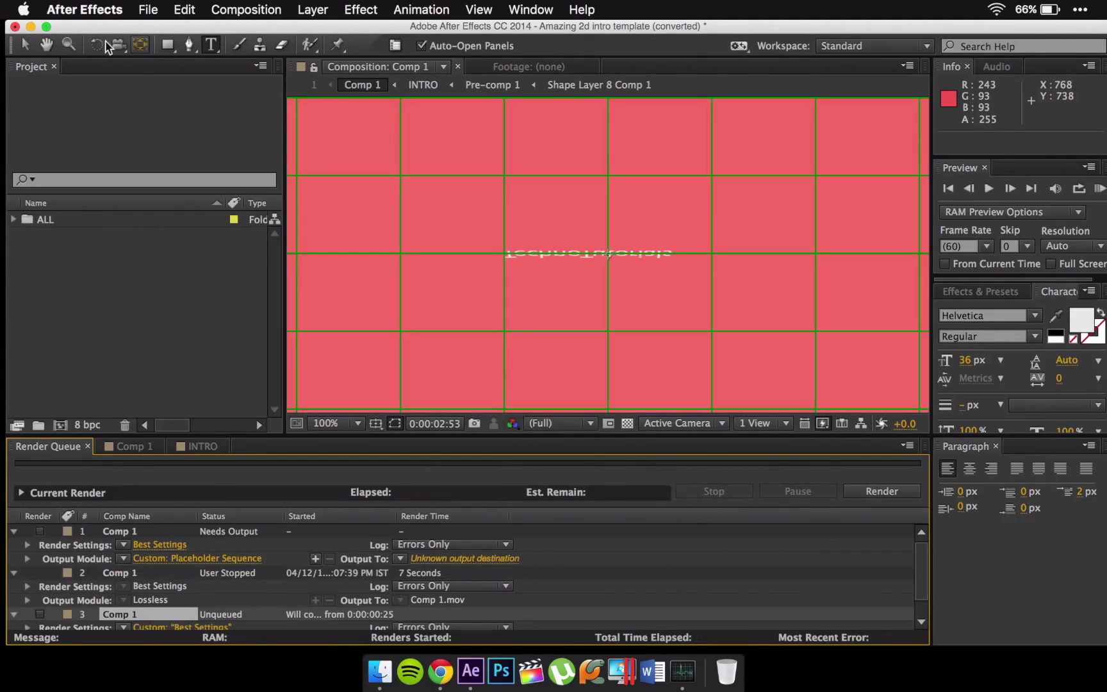
{"action": "left_click", "coordinate": [15, 26]}
Step: Quit After Effects without saving and move Comp 1.mov to the Trash
{"action": "left_click", "coordinate": [559, 362]}
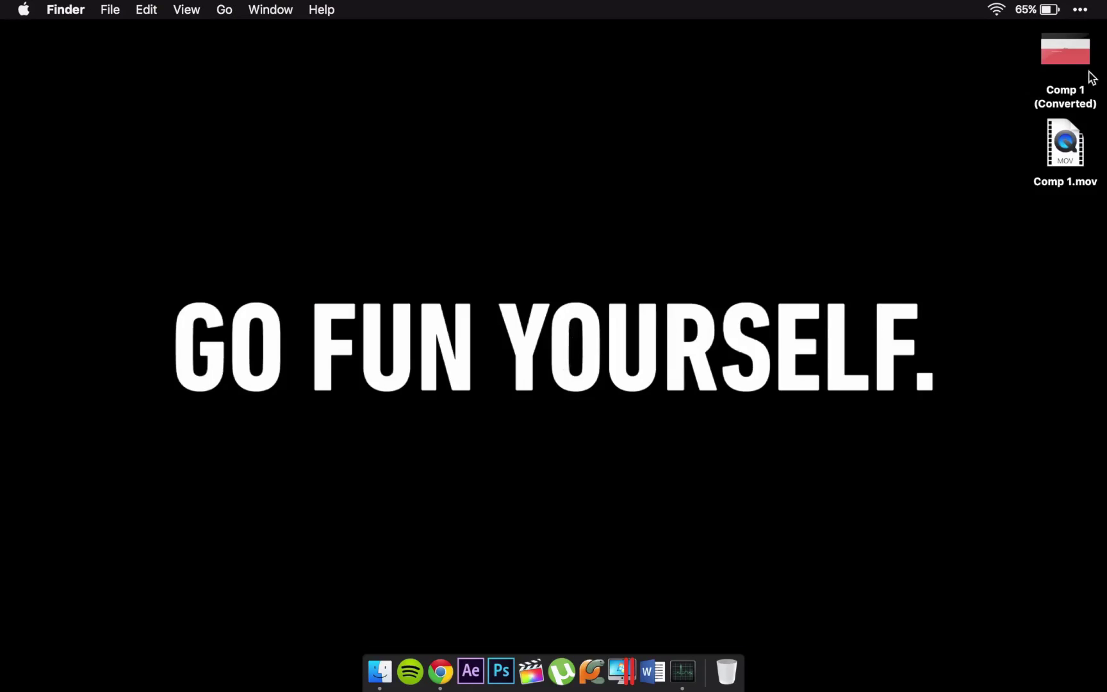
{"action": "left_click", "coordinate": [1064, 148]}
{"action": "key", "text": "super+BackSpace"}
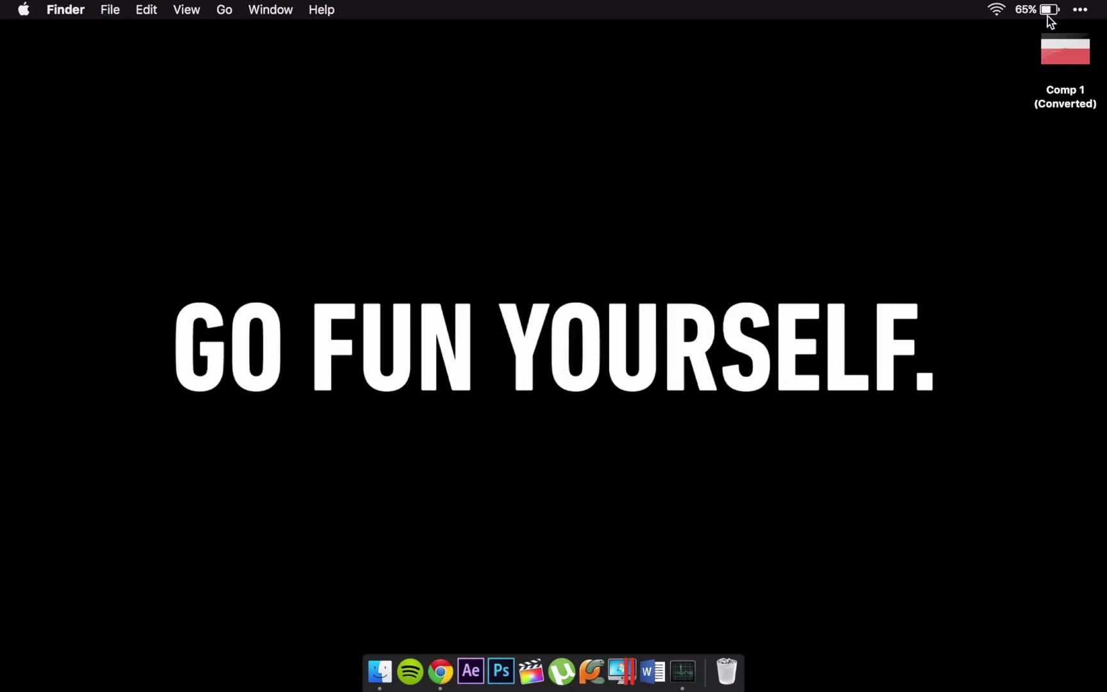
{"action": "left_click", "coordinate": [1070, 49]}
{"action": "left_click", "coordinate": [1057, 163]}
Step: Play Comp 1 (Converted) in QuickTime Player and Quick Look, then return to the AmazingIntro 2 folder
{"action": "left_click", "coordinate": [1067, 55]}
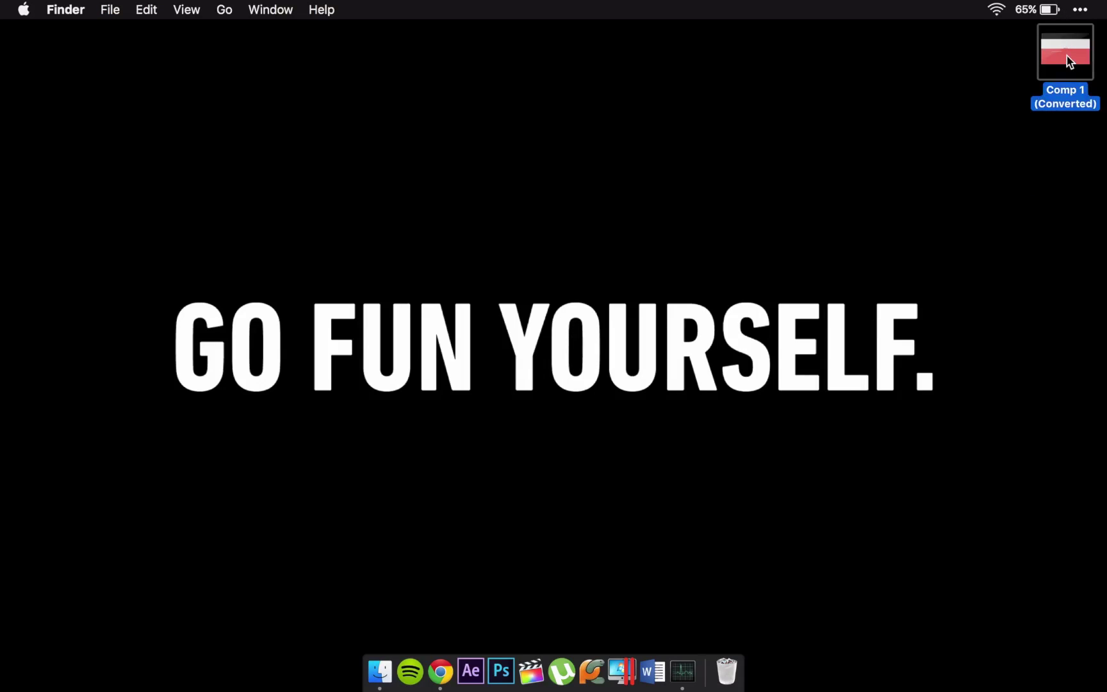
{"action": "right_click", "coordinate": [1067, 56]}
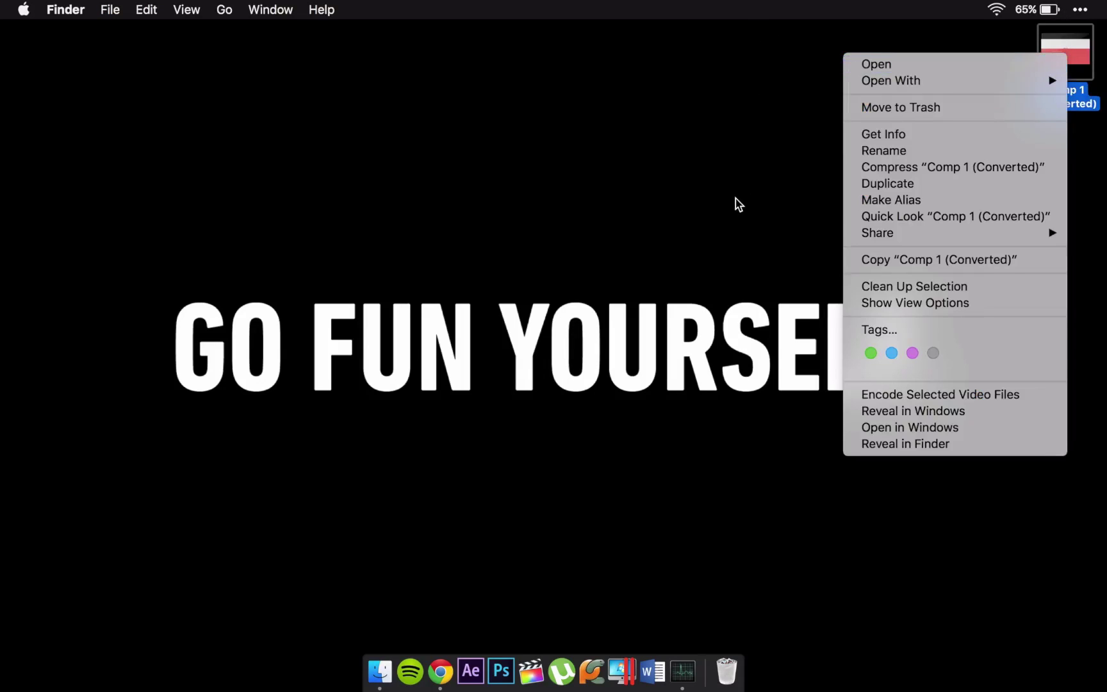
{"action": "left_click", "coordinate": [903, 66]}
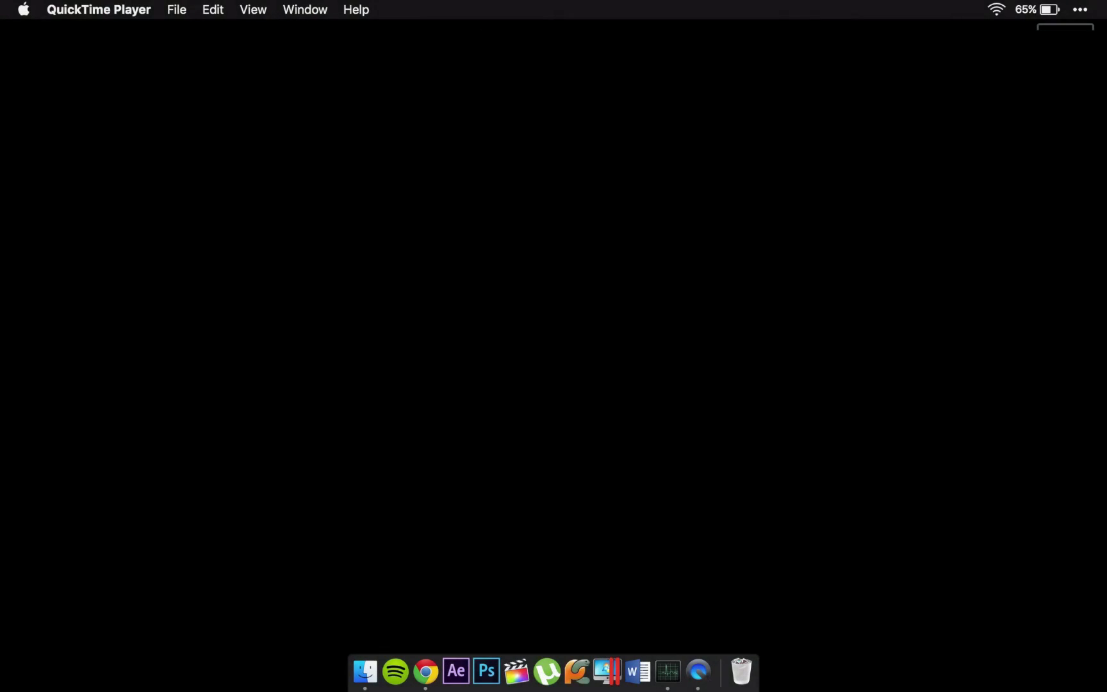
{"action": "key", "text": "super+q"}
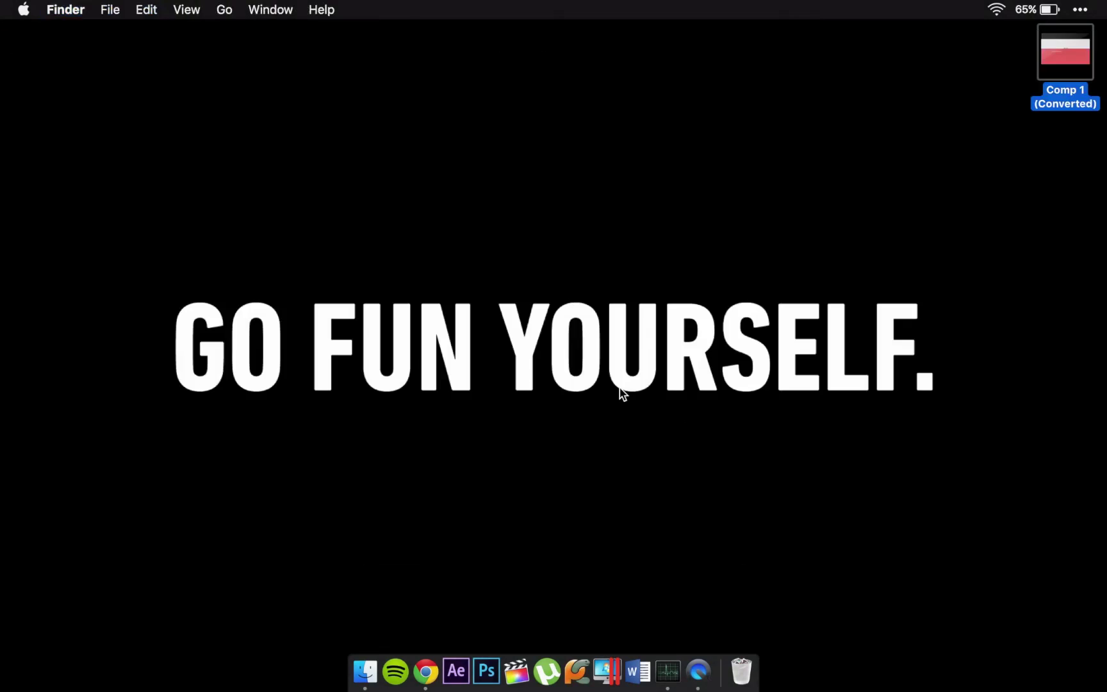
{"action": "key", "text": "space"}
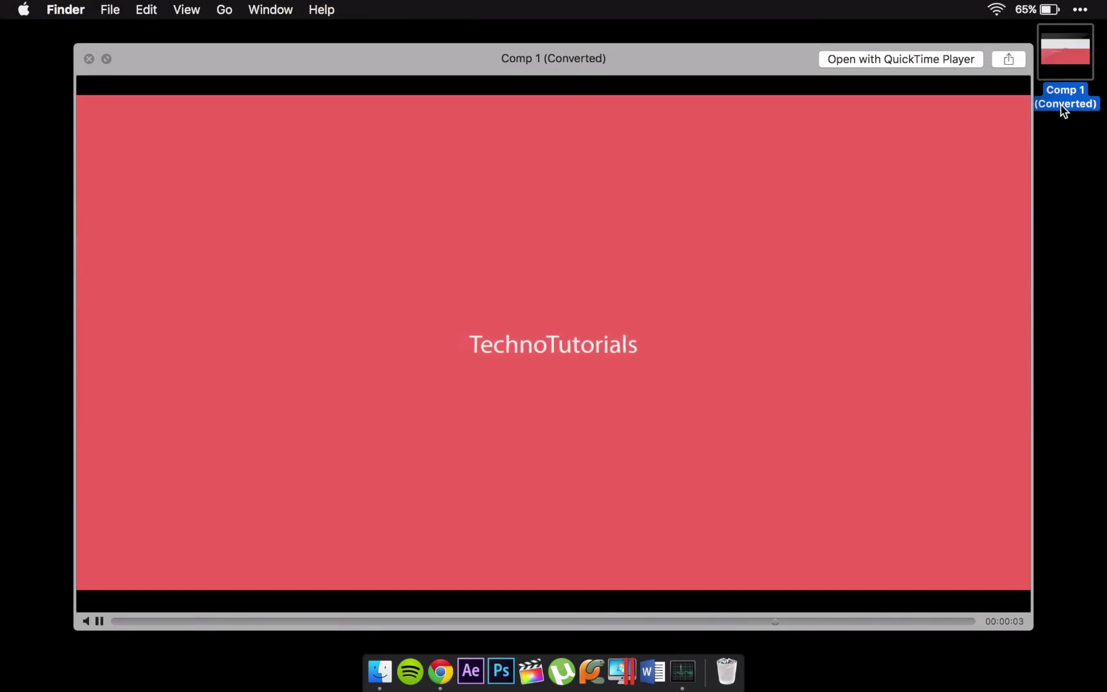
{"action": "key", "text": "space"}
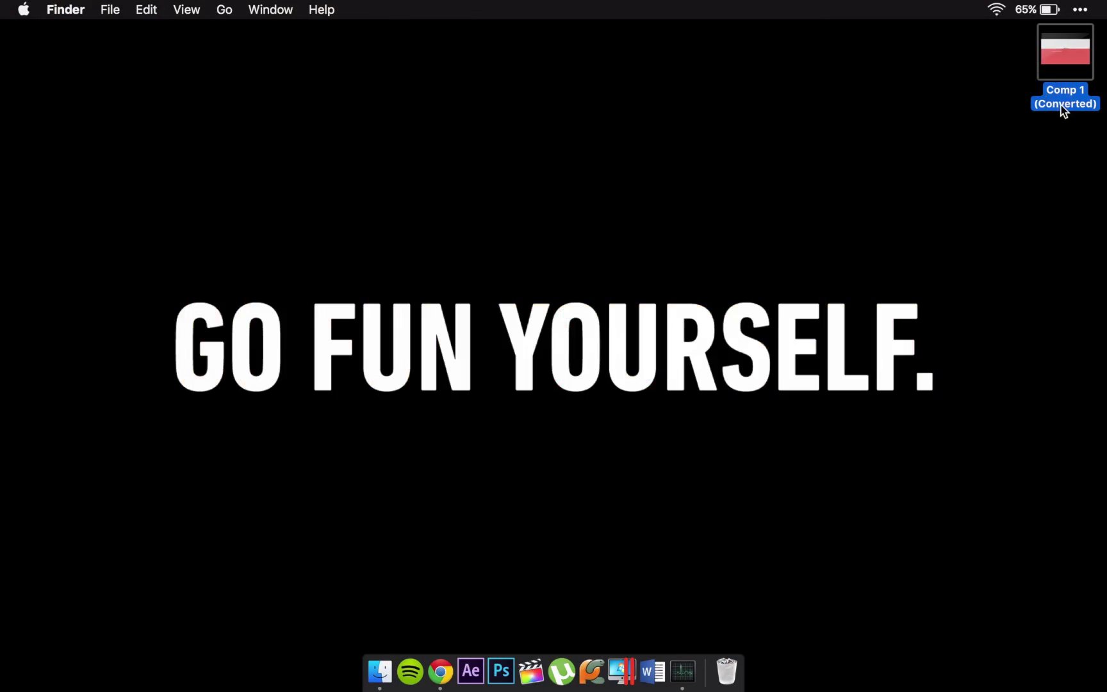
{"action": "left_click", "coordinate": [384, 679]}
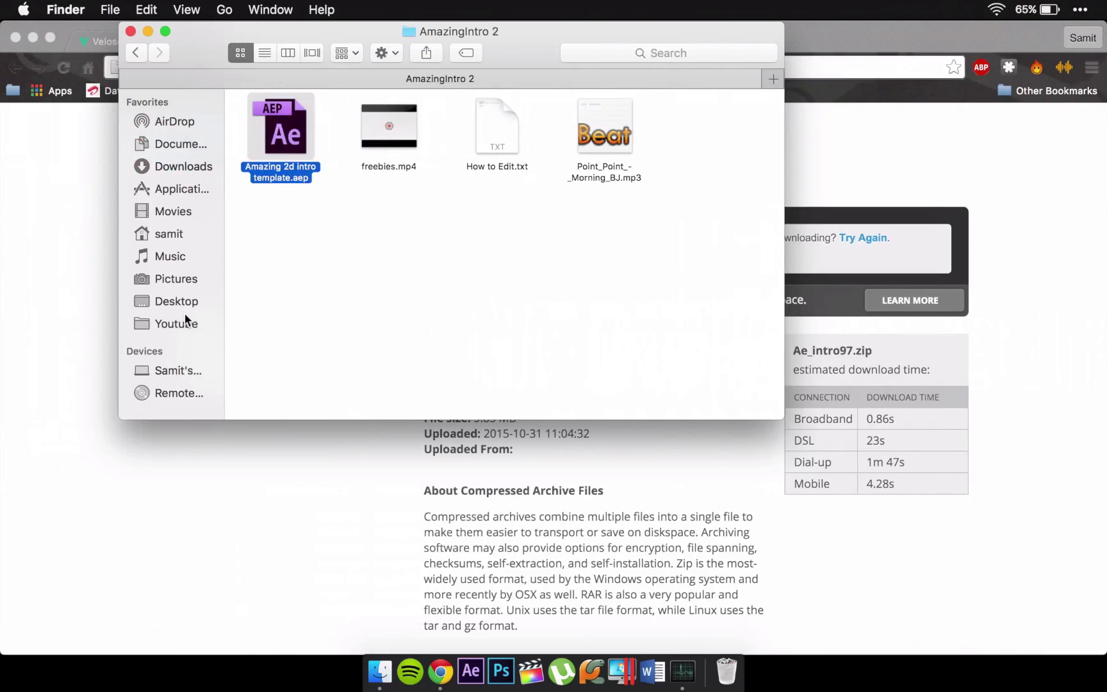
{"action": "left_click", "coordinate": [131, 31]}
{"action": "left_click", "coordinate": [95, 42]}
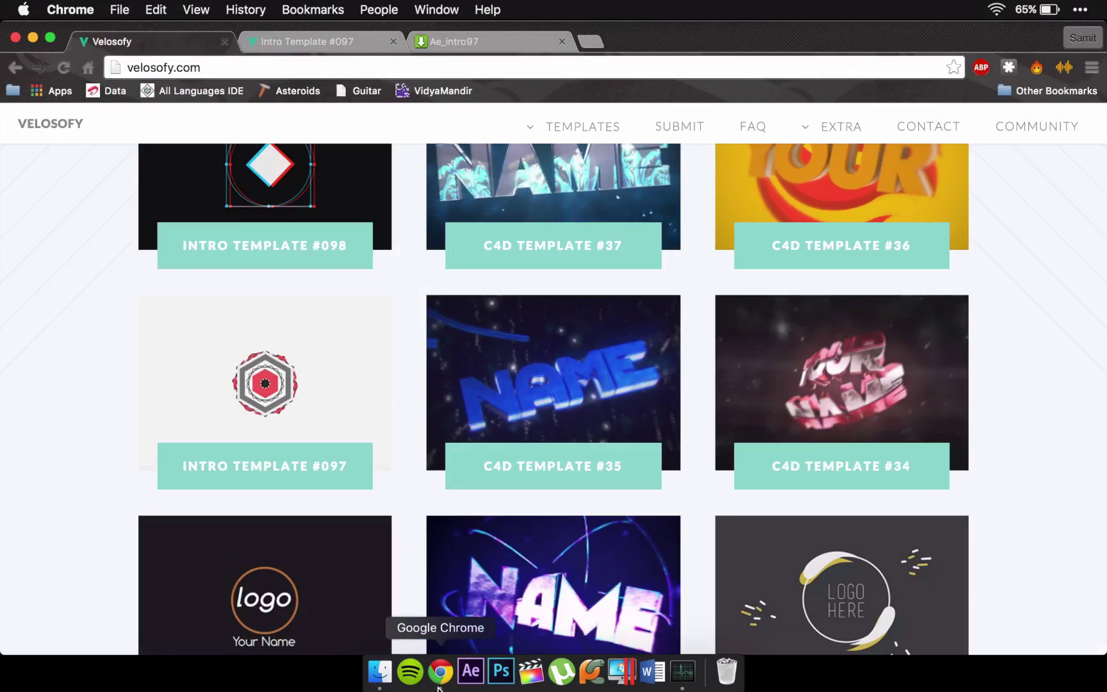
{"action": "key", "text": "super+t"}
{"action": "type", "text": "dafon"}
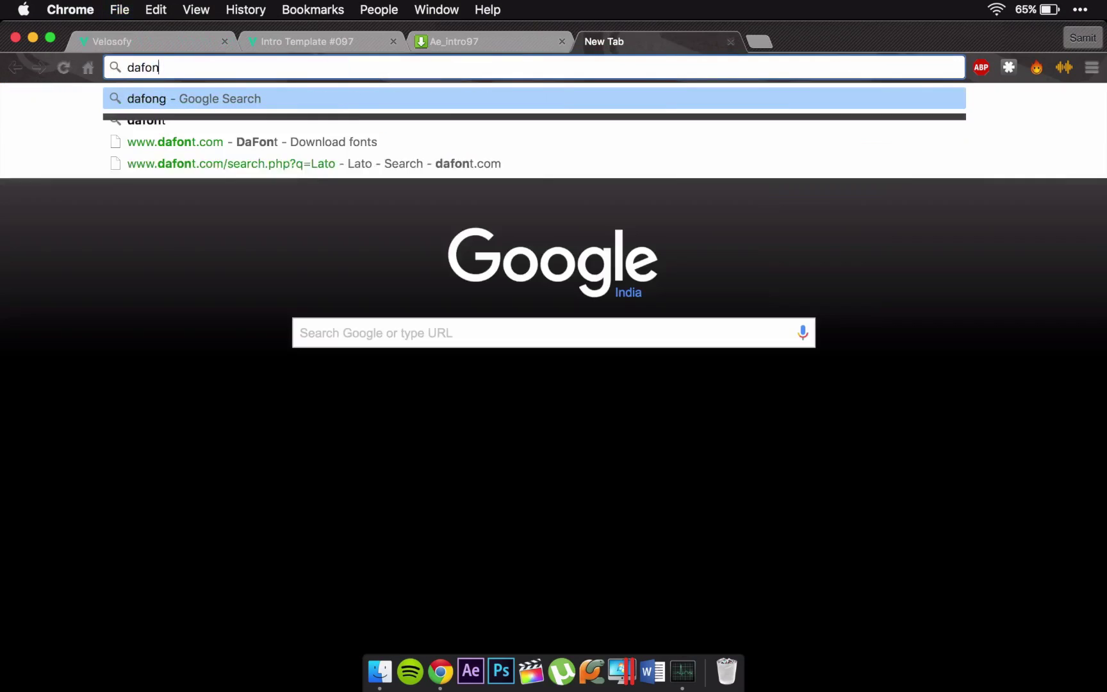
{"action": "type", "text": "t"}
{"action": "key", "text": "Down"}
{"action": "key", "text": "Return"}
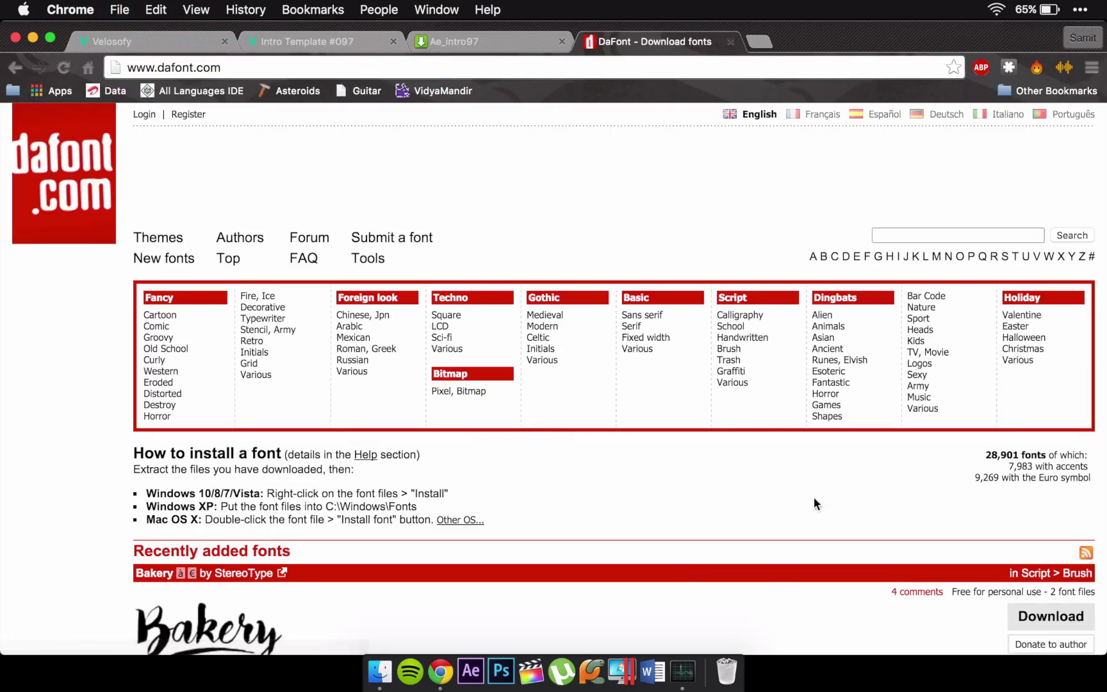
{"action": "scroll", "coordinate": [625, 124], "scroll_direction": "down", "scroll_amount": 10}
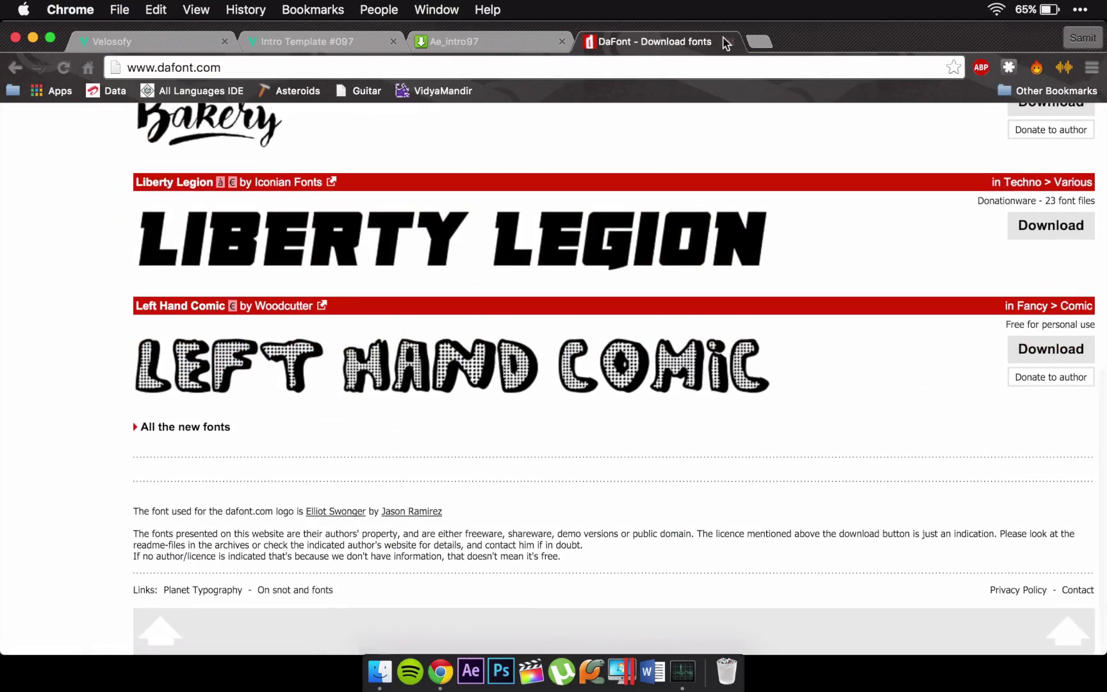
{"action": "left_click", "coordinate": [725, 41]}
Step: Switch to the desktop space and open the screen recorder's menu
{"action": "key", "text": "ctrl+Right"}
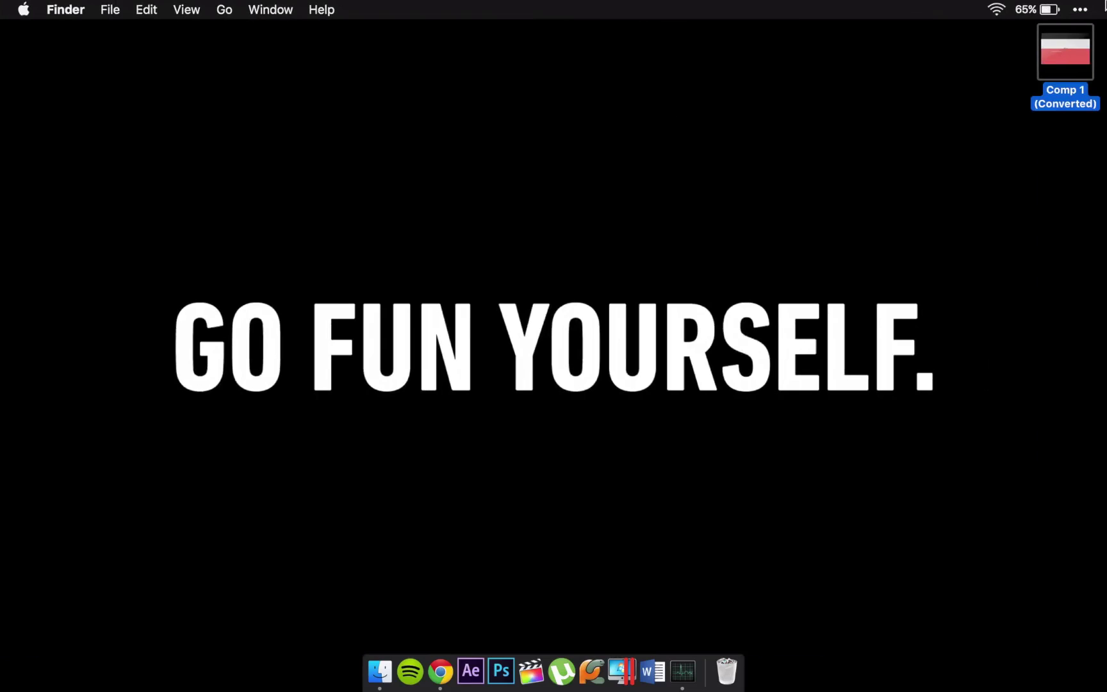
{"action": "left_click", "coordinate": [1074, 10]}
{"action": "left_click", "coordinate": [919, 29]}
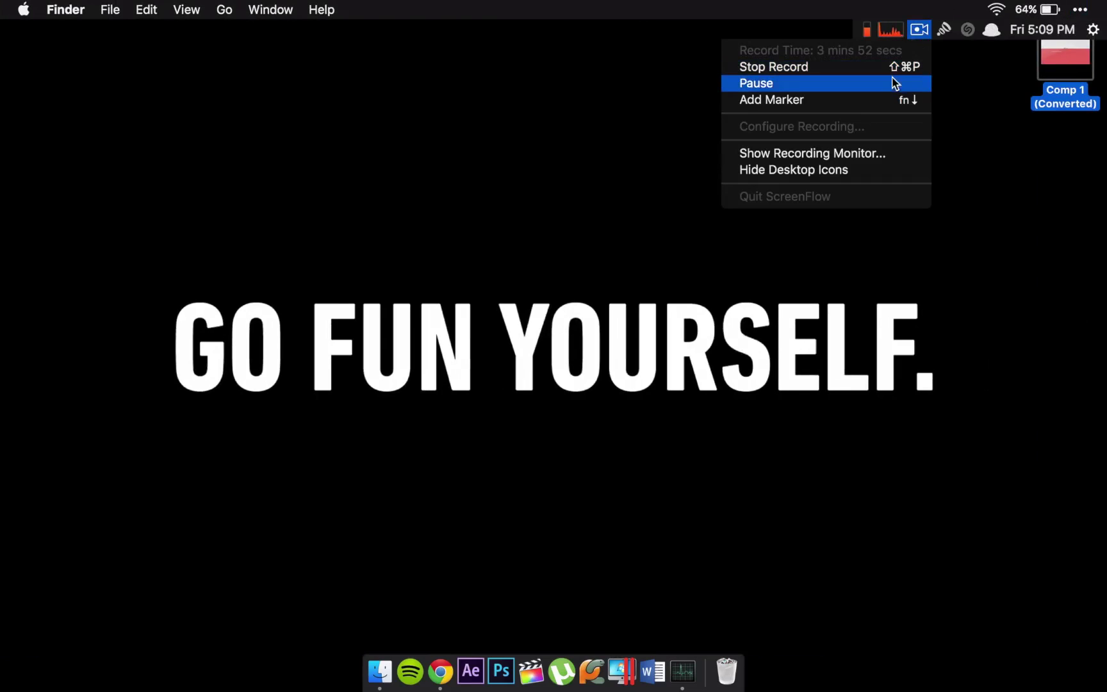